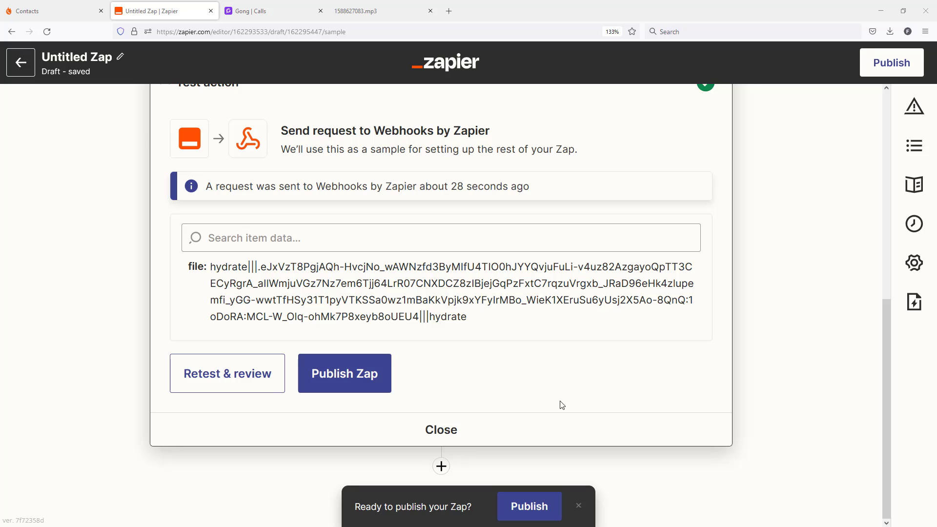
# Step: Add a Formatter by Zapier action as a new step after the Custom Request in Webhooks by Zapier
pyautogui.scroll(8, 579, 403)
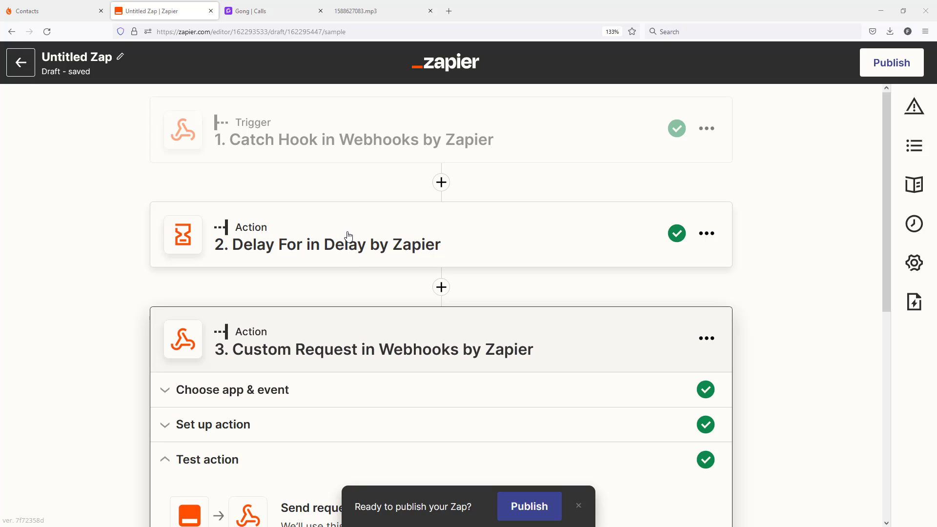
pyautogui.scroll(-5, 348, 234)
pyautogui.scroll(3, 346, 232)
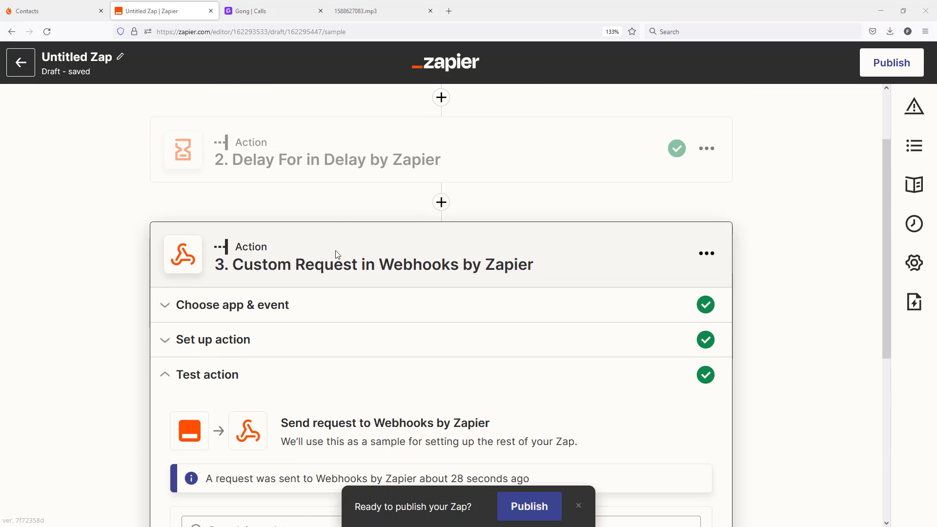
pyautogui.scroll(-3, 339, 252)
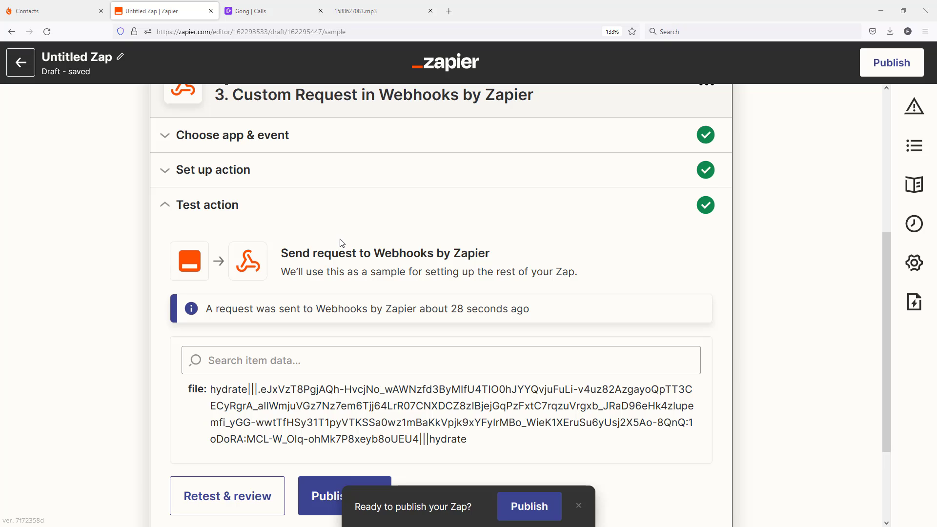
pyautogui.scroll(-2, 341, 243)
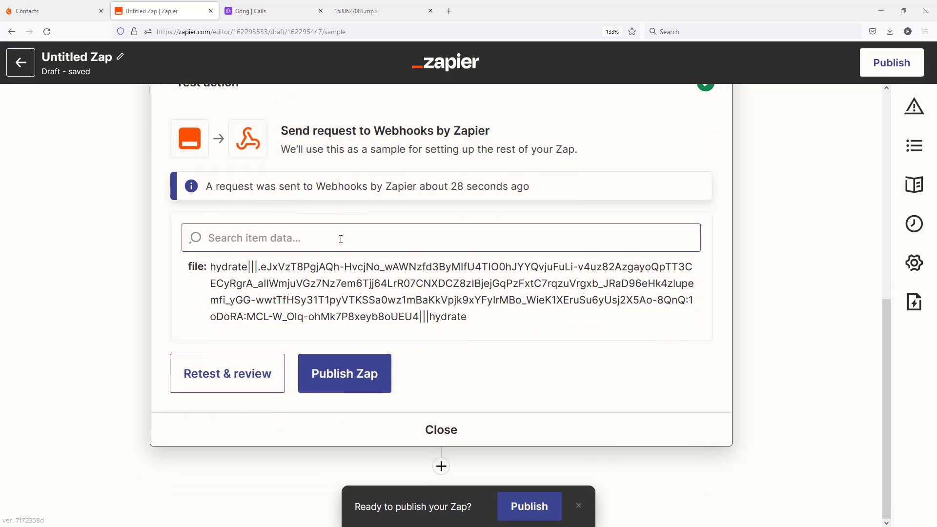
pyautogui.click(441, 467)
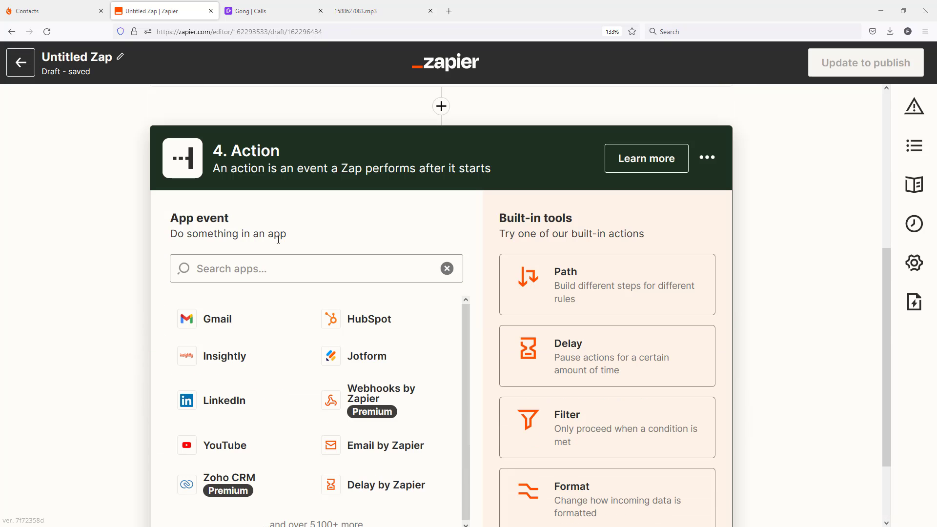
pyautogui.click(281, 265)
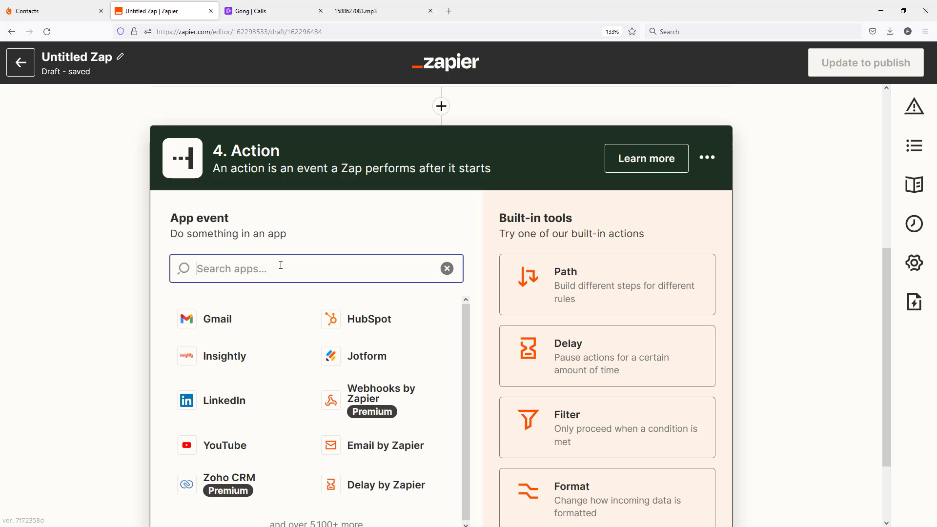
pyautogui.write('farm')
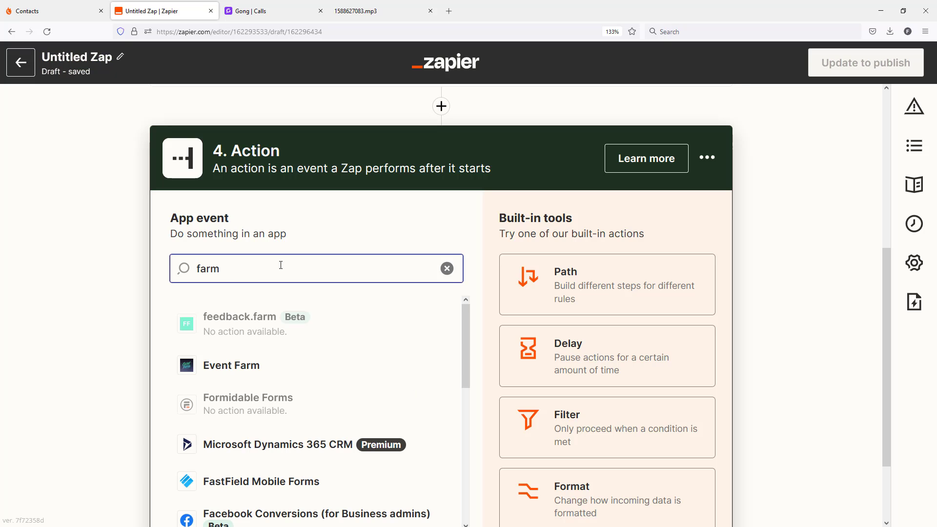
pyautogui.press('BackSpace')
pyautogui.press('BackSpace')
pyautogui.press('BackSpace')
pyautogui.write('orm')
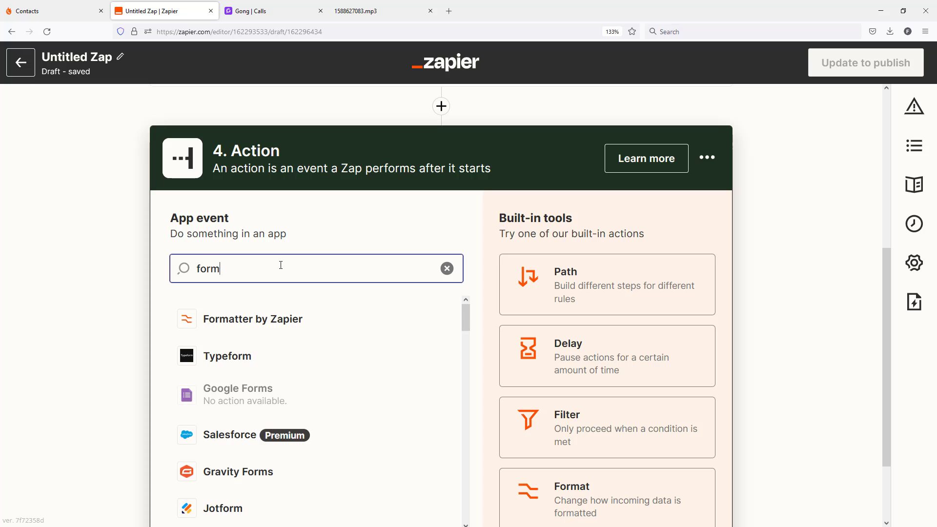
pyautogui.click(281, 320)
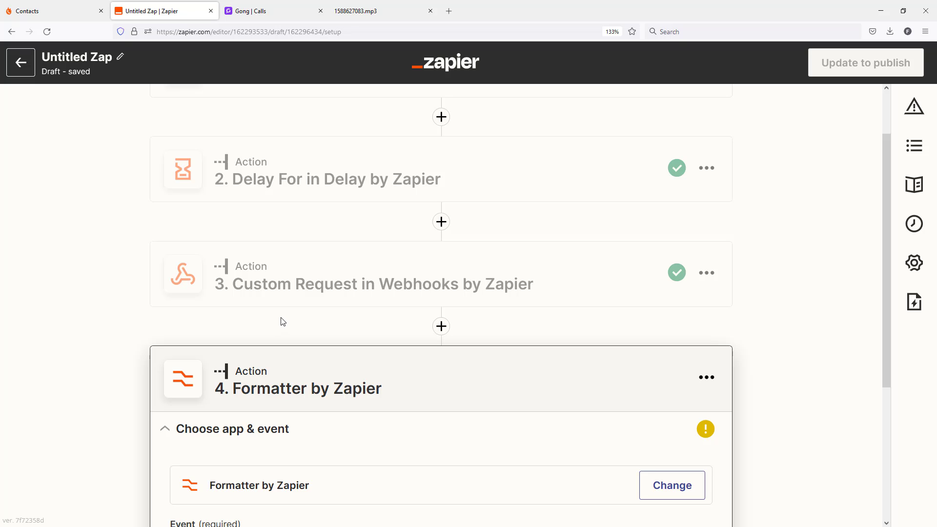
# Step: Choose Text as the Formatter action's event and continue to its setup
pyautogui.scroll(-2, 283, 323)
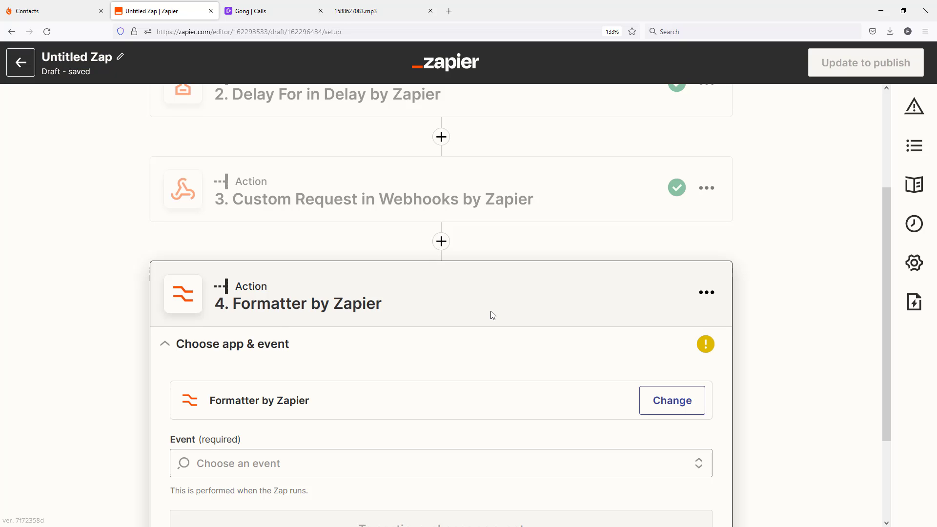
pyautogui.scroll(-3, 488, 319)
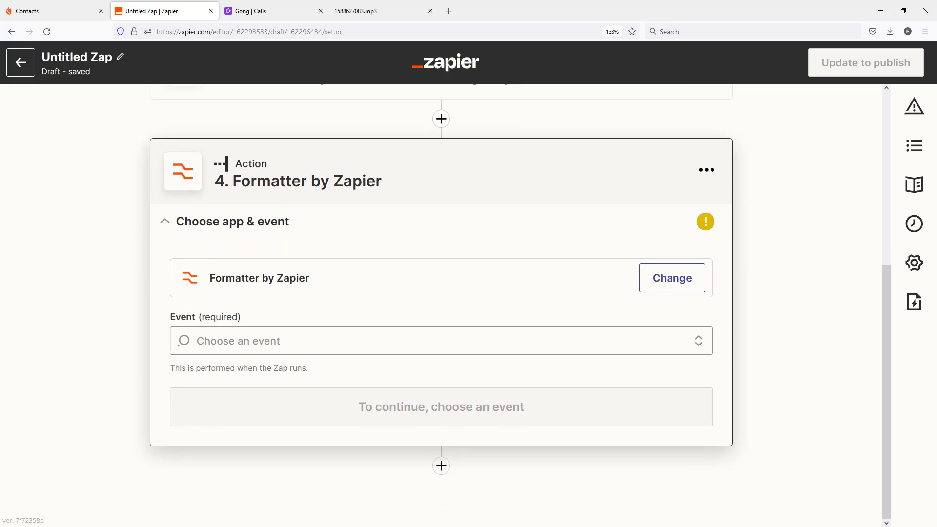
pyautogui.click(306, 336)
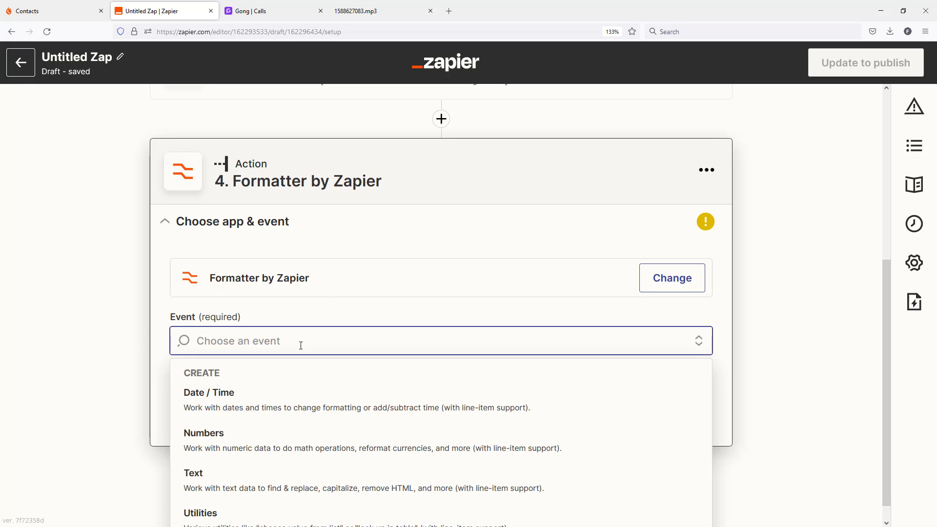
pyautogui.click(215, 476)
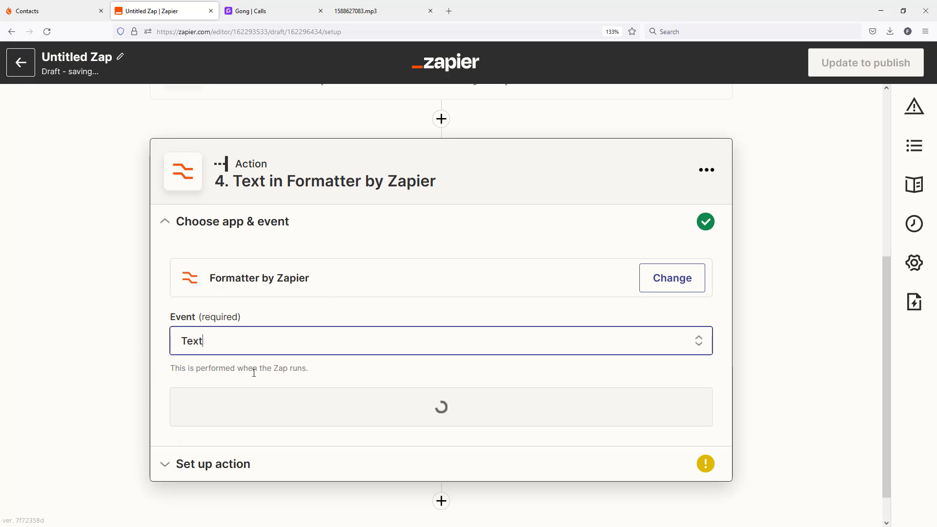
pyautogui.click(412, 405)
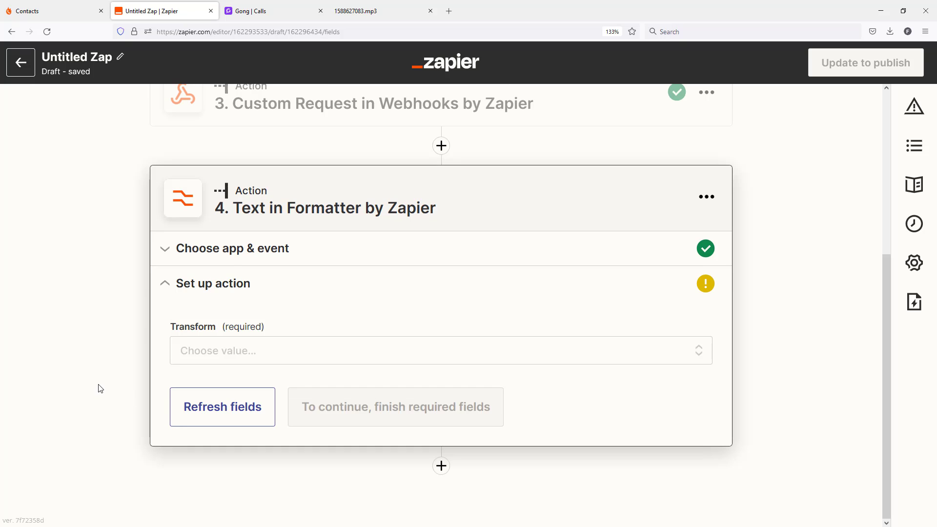
# Step: Set the Formatter action's transform to Split Text
pyautogui.click(232, 351)
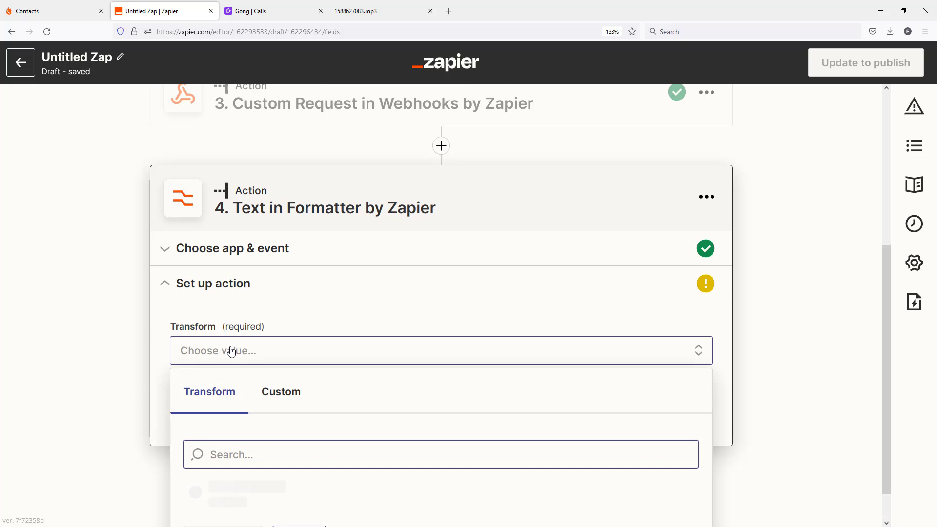
pyautogui.scroll(-3, 606, 334)
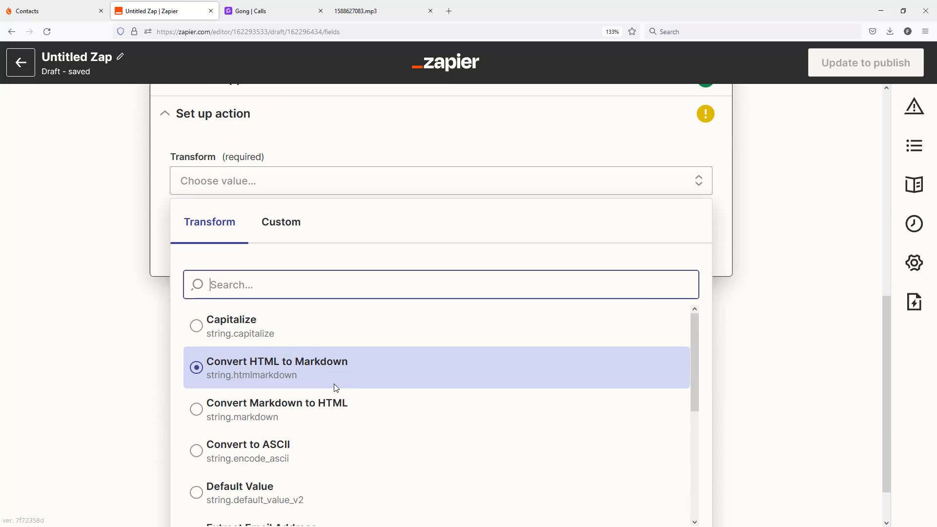
pyautogui.scroll(-5, 334, 388)
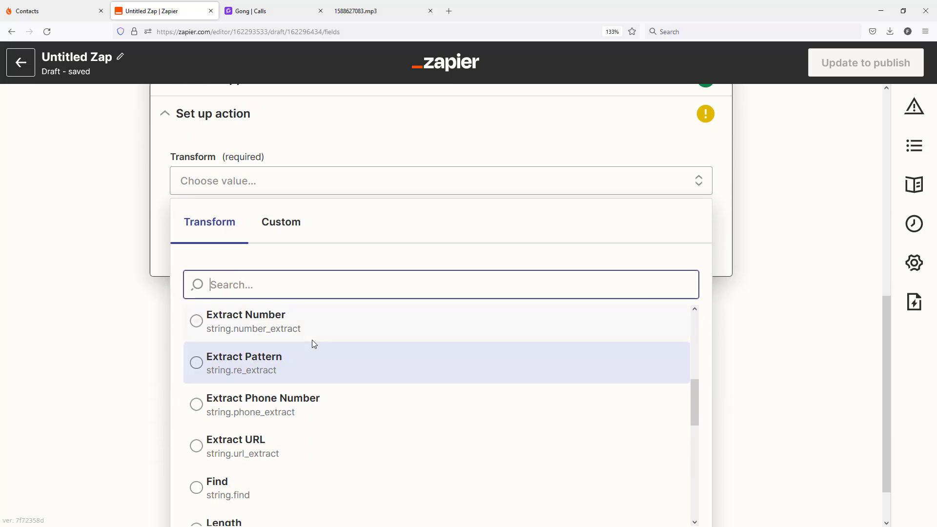
pyautogui.write('split')
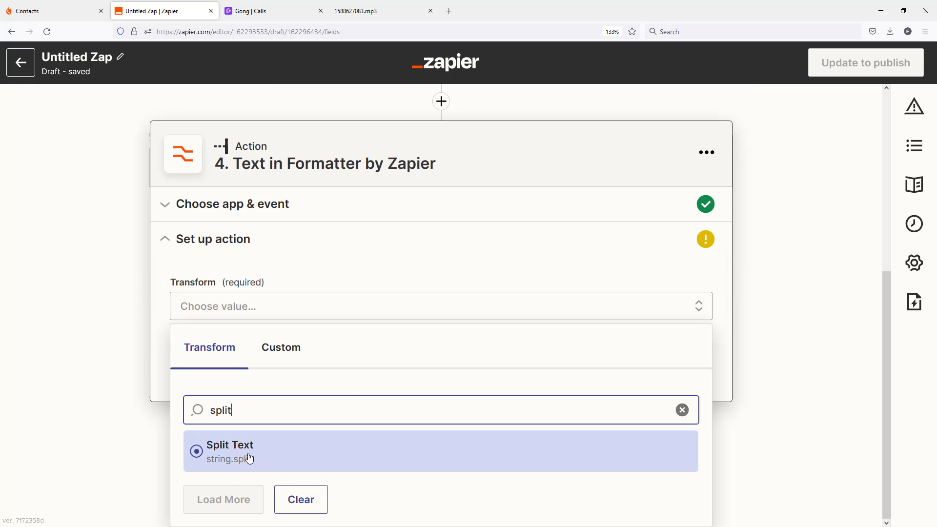
pyautogui.click(250, 457)
# Step: Insert the Contact Calls Last Call Time field from the Catch Hook trigger as the text to split
pyautogui.scroll(-3, 370, 422)
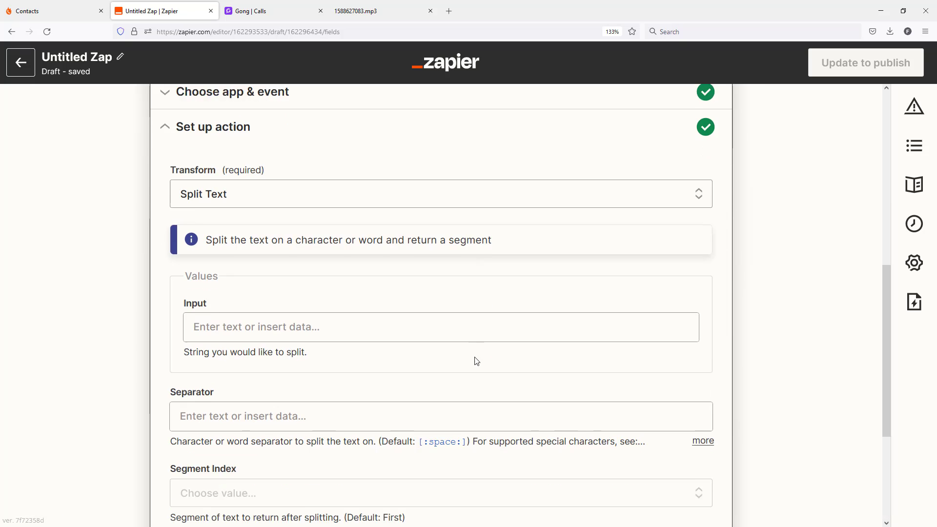
pyautogui.click(245, 314)
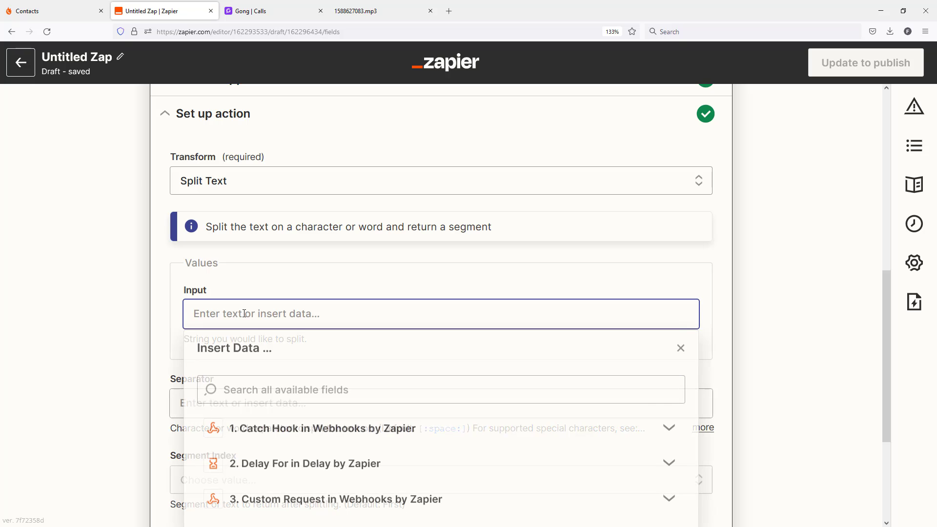
pyautogui.click(281, 429)
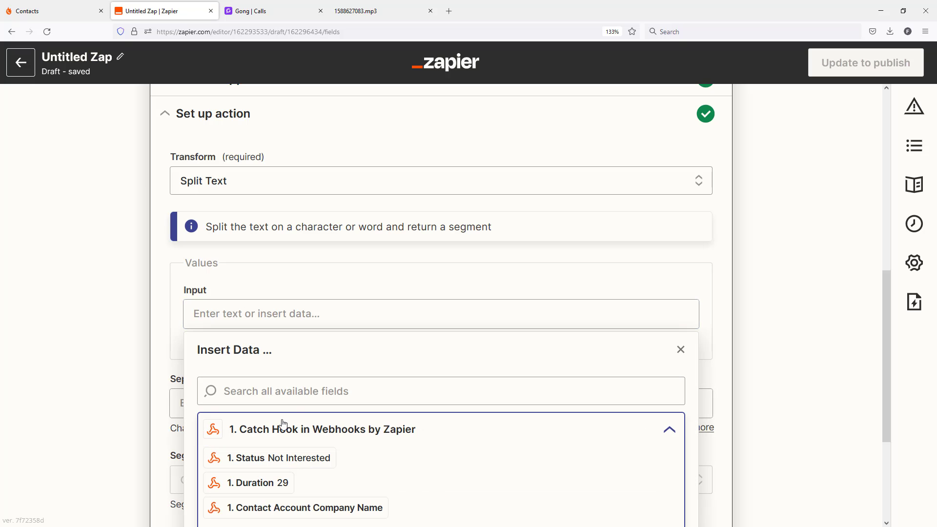
pyautogui.scroll(-2, 517, 349)
pyautogui.scroll(-2, 523, 351)
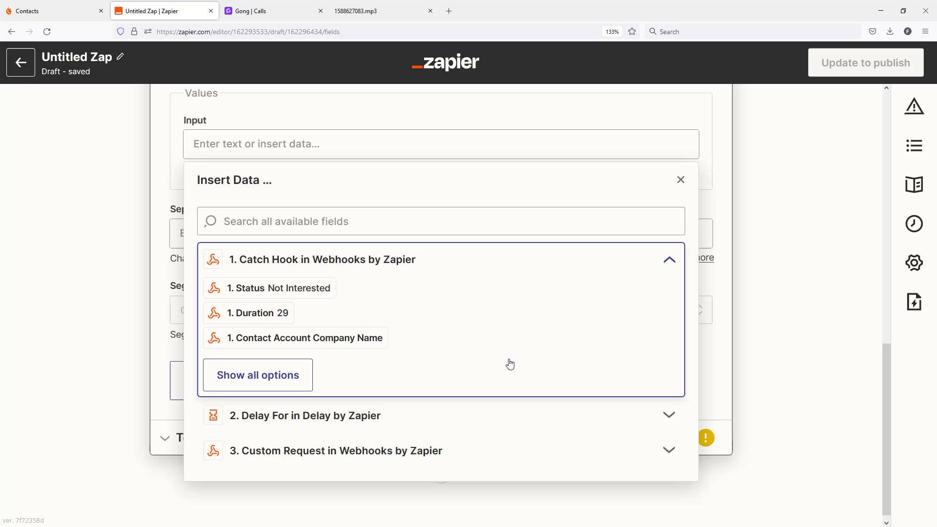
pyautogui.click(279, 377)
pyautogui.click(290, 222)
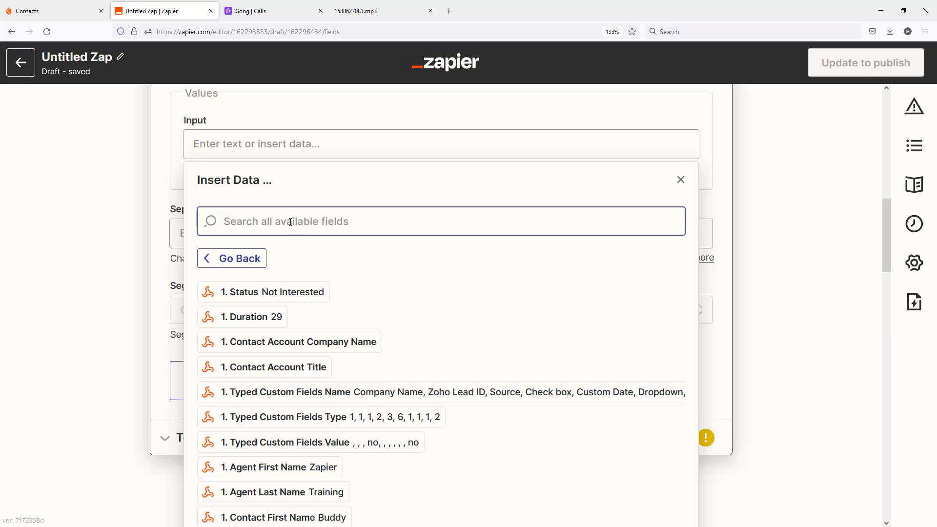
pyautogui.write('calls la')
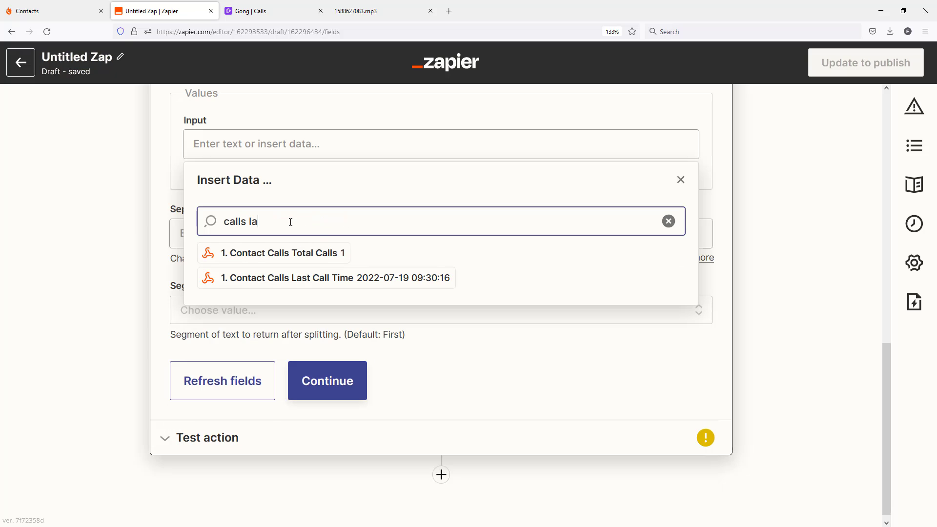
pyautogui.write('s')
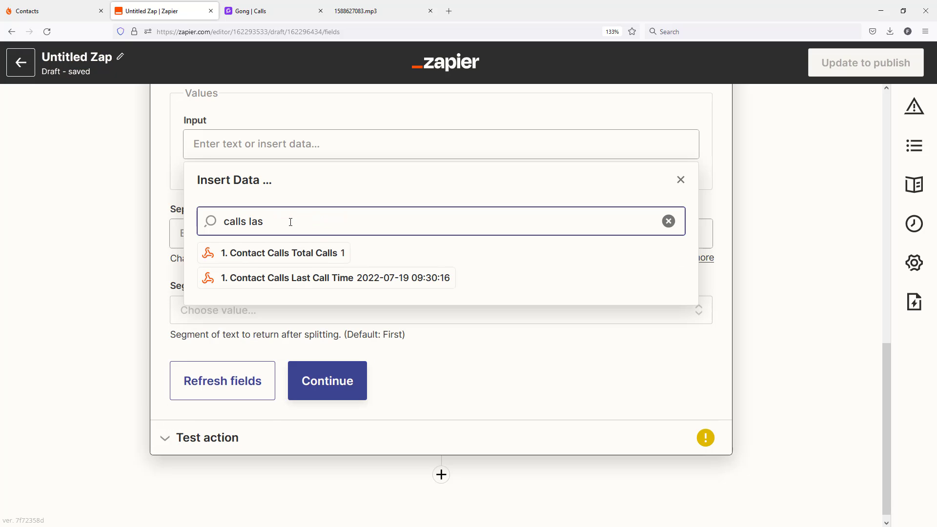
pyautogui.click(303, 282)
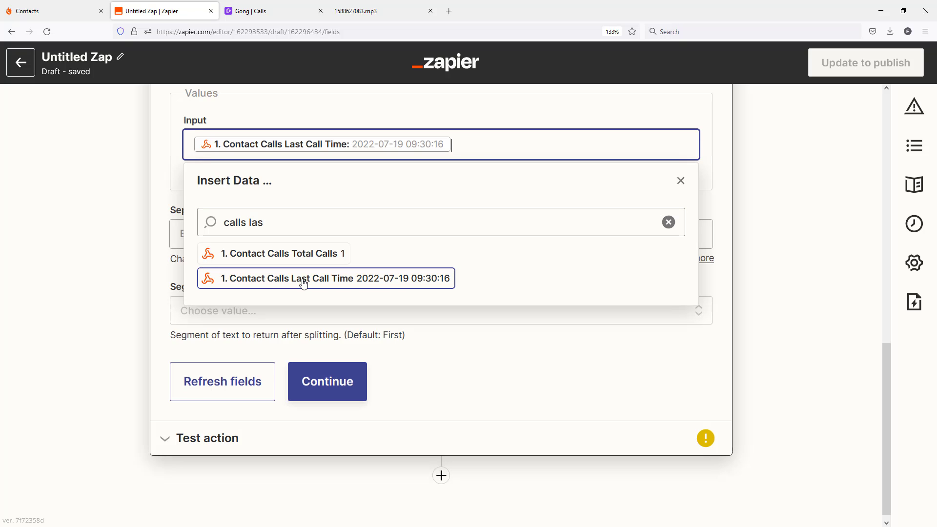
pyautogui.click(791, 246)
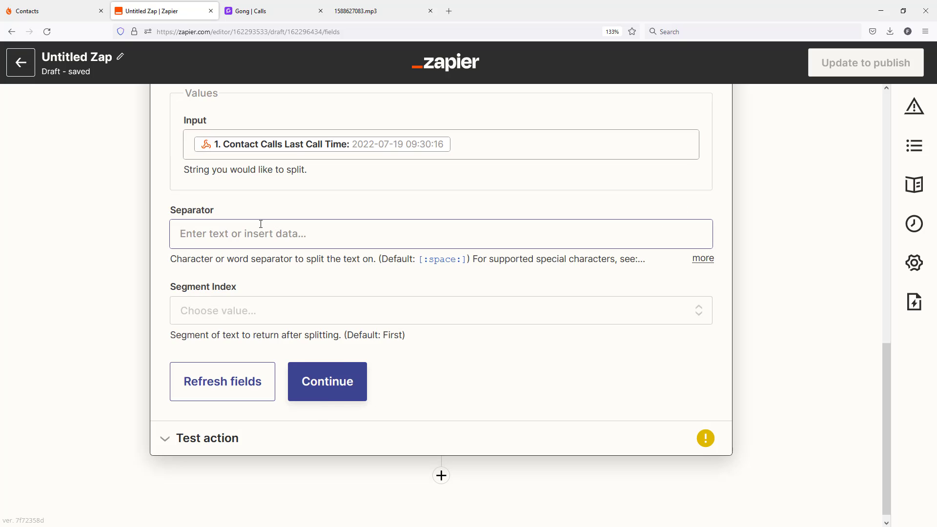
# Step: Enter a single space as the separator, set the segment index to All (as Separate Fields), and continue to the test
pyautogui.click(231, 229)
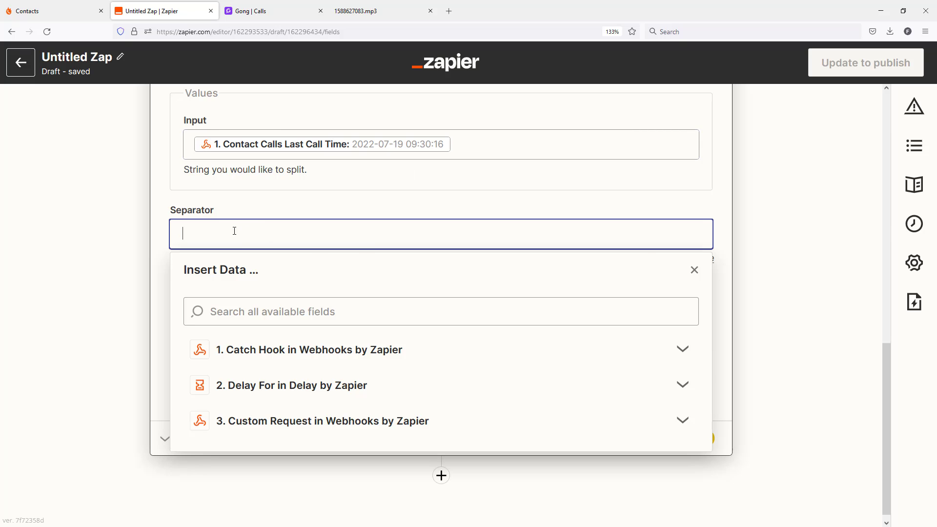
pyautogui.click(780, 252)
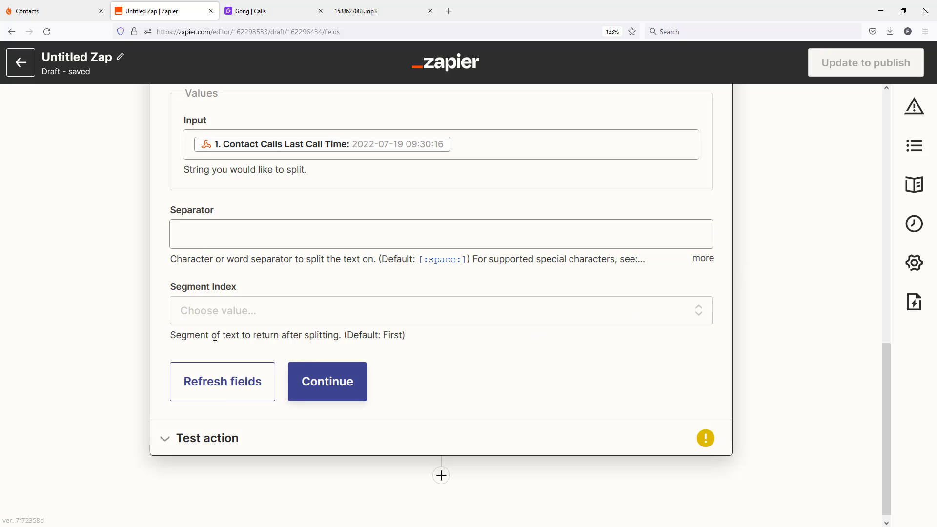
pyautogui.click(247, 313)
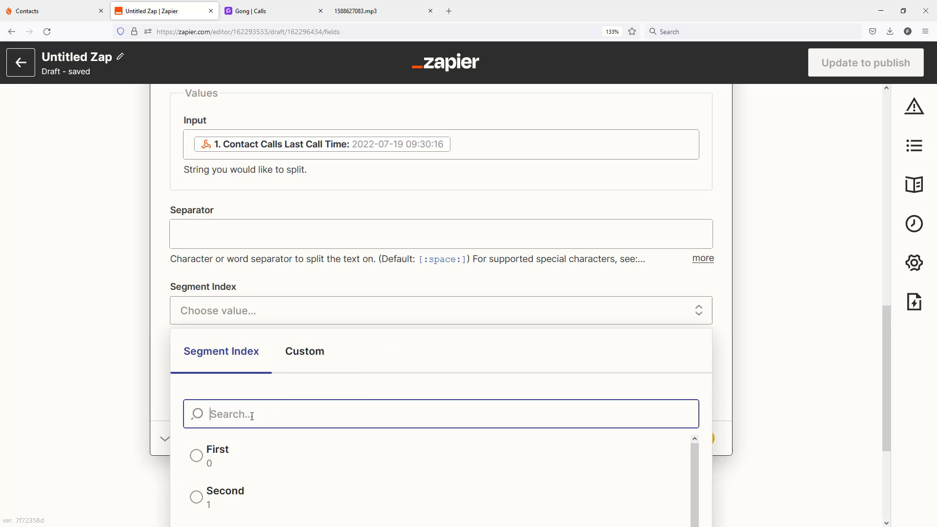
pyautogui.write('all')
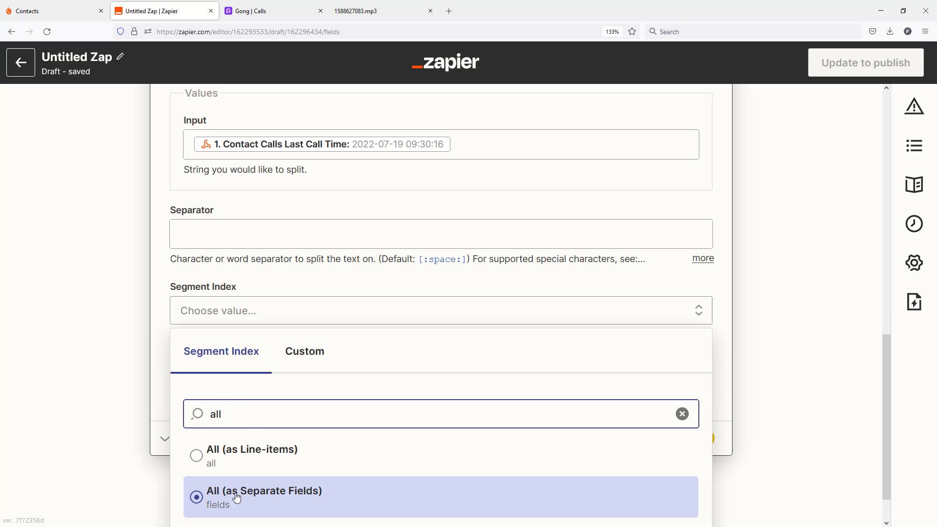
pyautogui.click(236, 497)
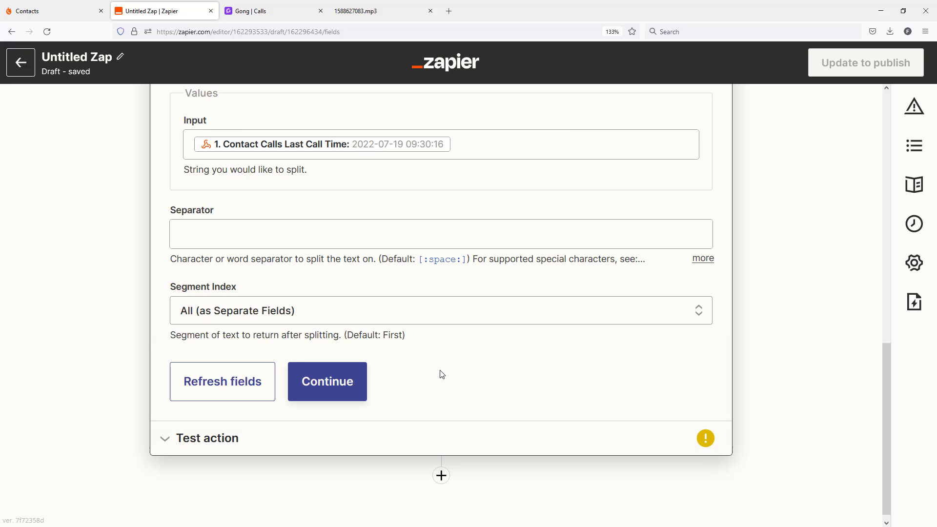
pyautogui.click(355, 388)
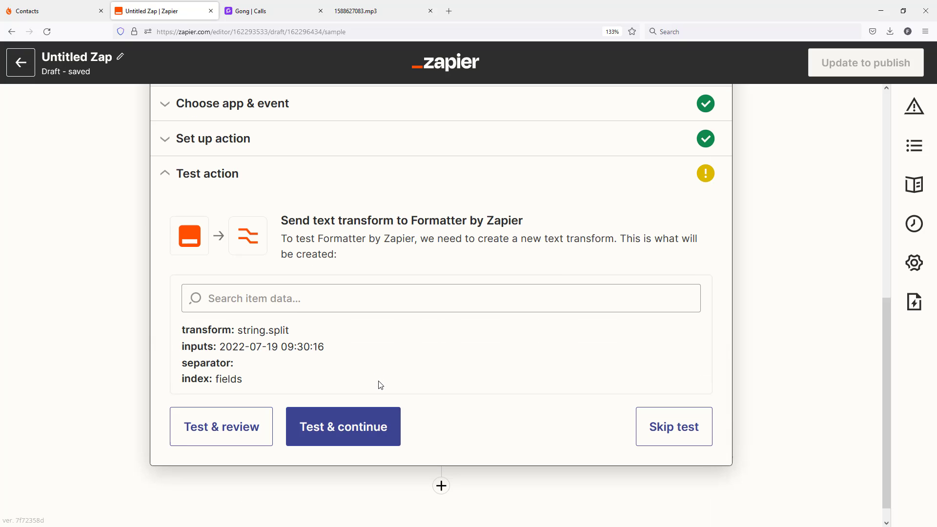
# Step: Test the text split action and review the separate date and time items in its output
pyautogui.click(215, 429)
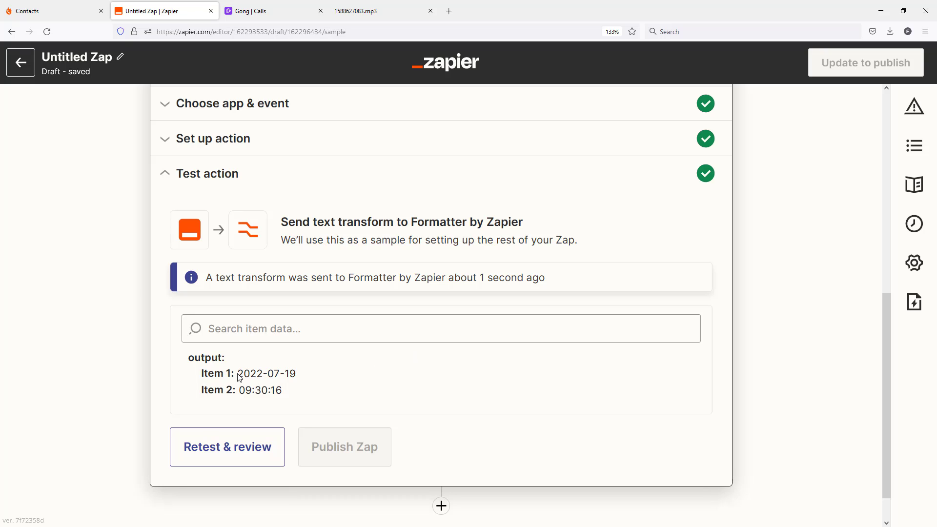
pyautogui.moveTo(240, 374)
pyautogui.mouseDown()
pyautogui.moveTo(295, 374)
pyautogui.moveTo(243, 391)
pyautogui.mouseUp()
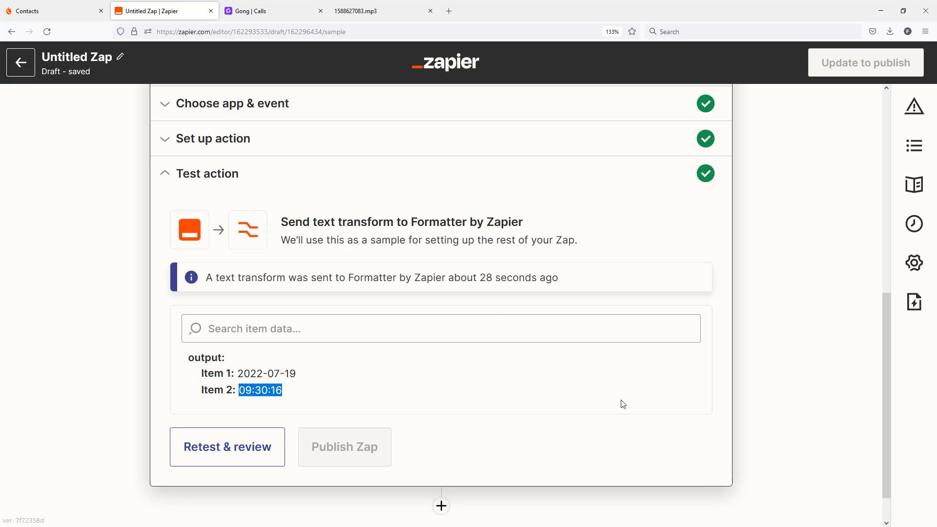
pyautogui.scroll(8, 613, 407)
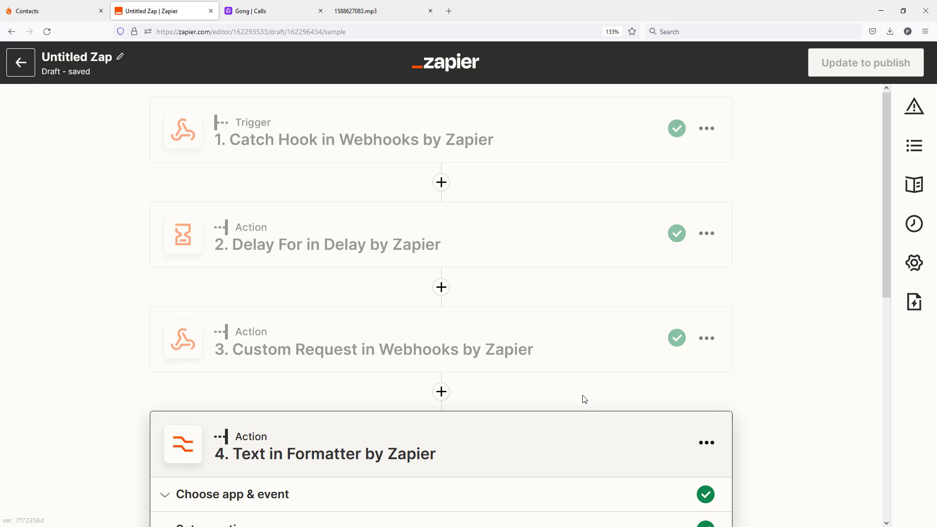
pyautogui.scroll(-8, 574, 393)
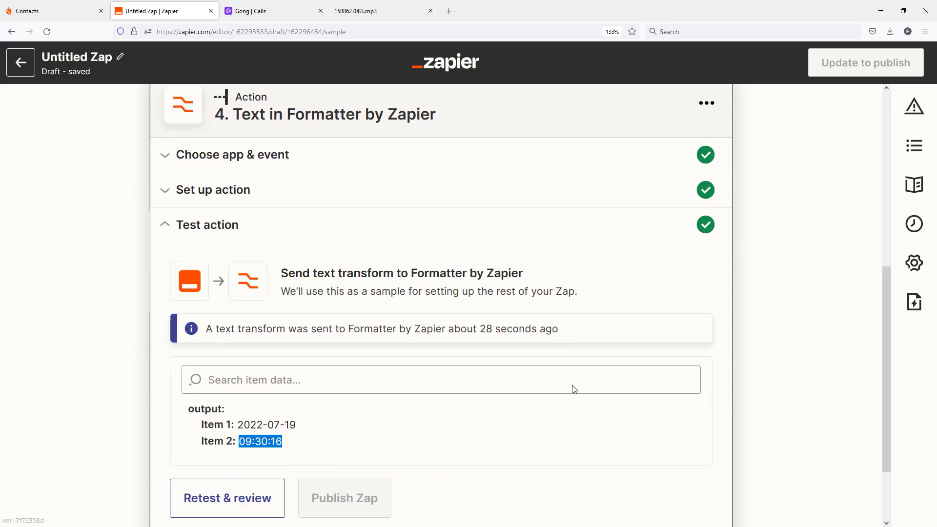